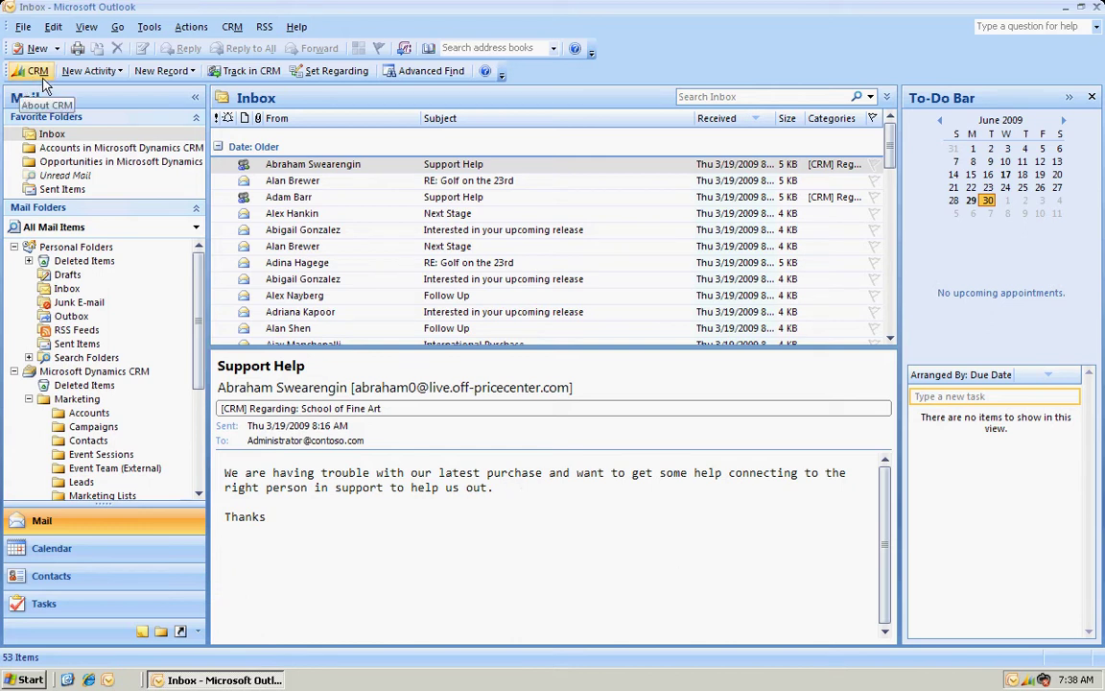
pyautogui.click(104, 71)
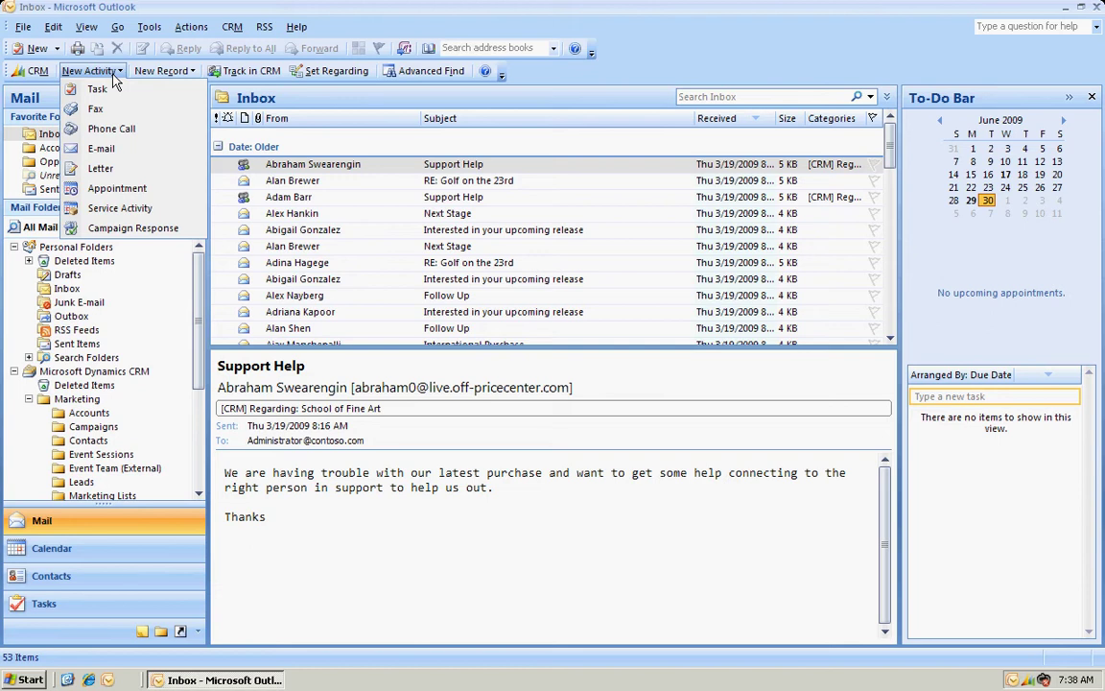
pyautogui.moveTo(168, 73)
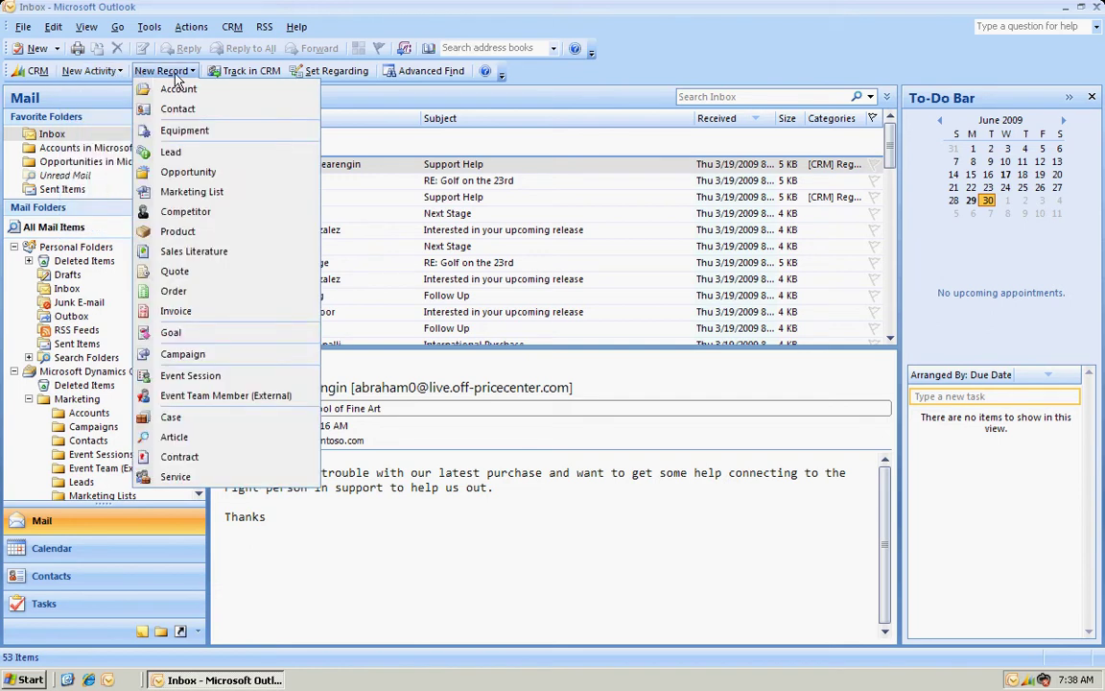
pyautogui.click(180, 72)
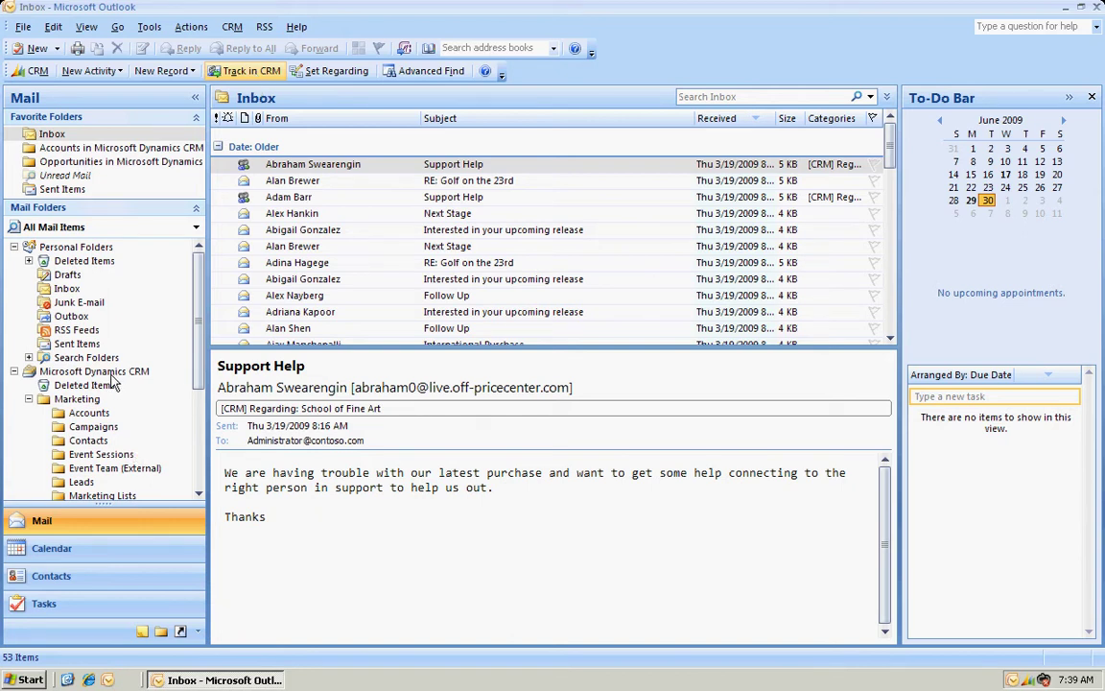
# - Collapse the Marketing folder under Microsoft Dynamics CRM and expand the Sales folder to browse its record folders
pyautogui.click(29, 398)
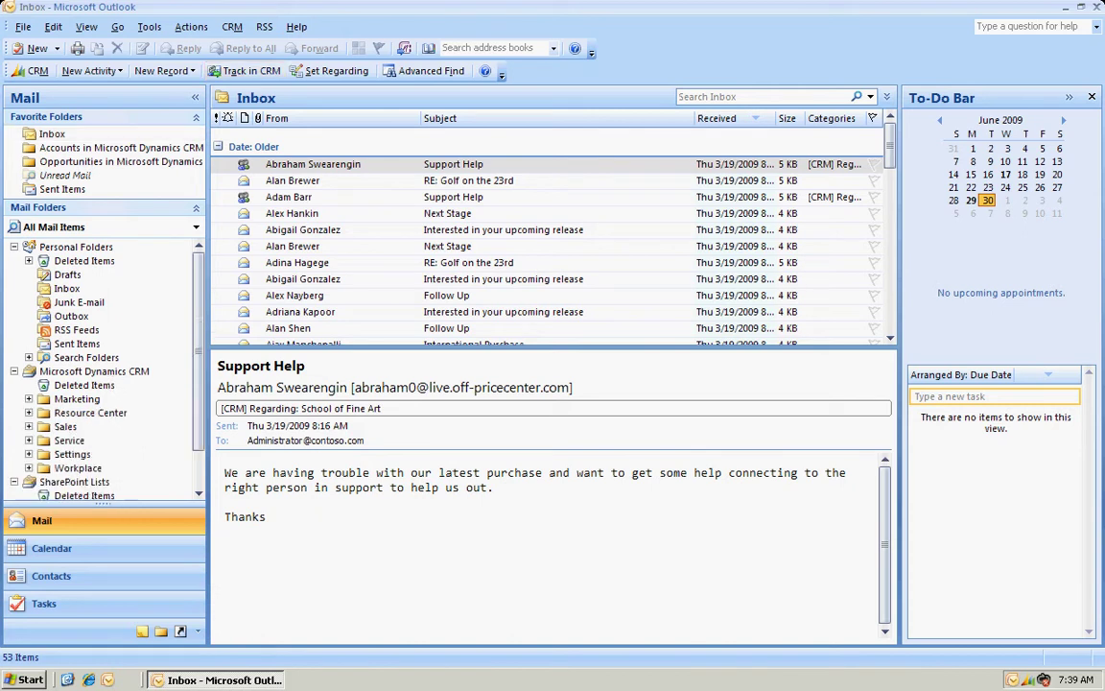
pyautogui.click(29, 426)
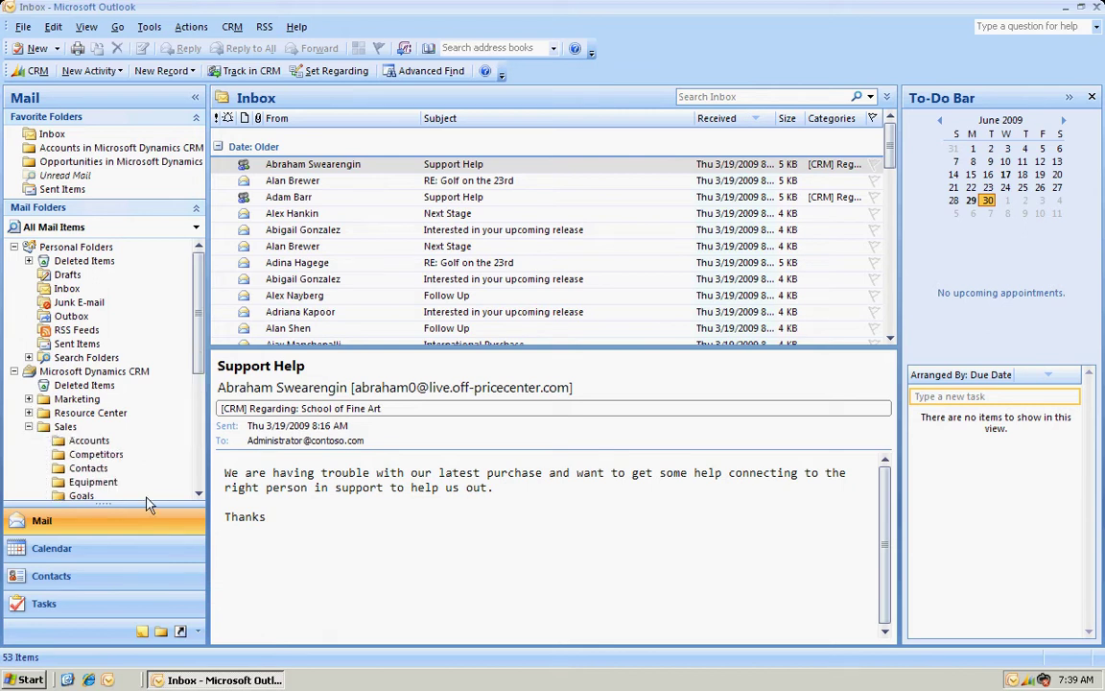
pyautogui.scroll(-6, 198, 492)
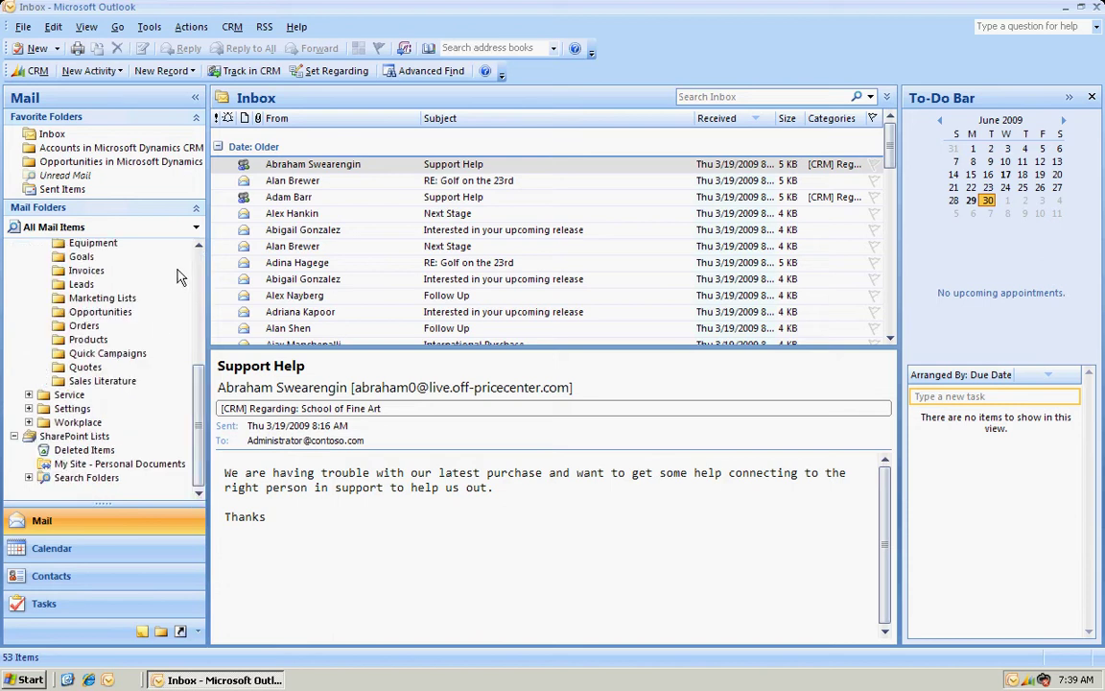
pyautogui.scroll(1, 182, 273)
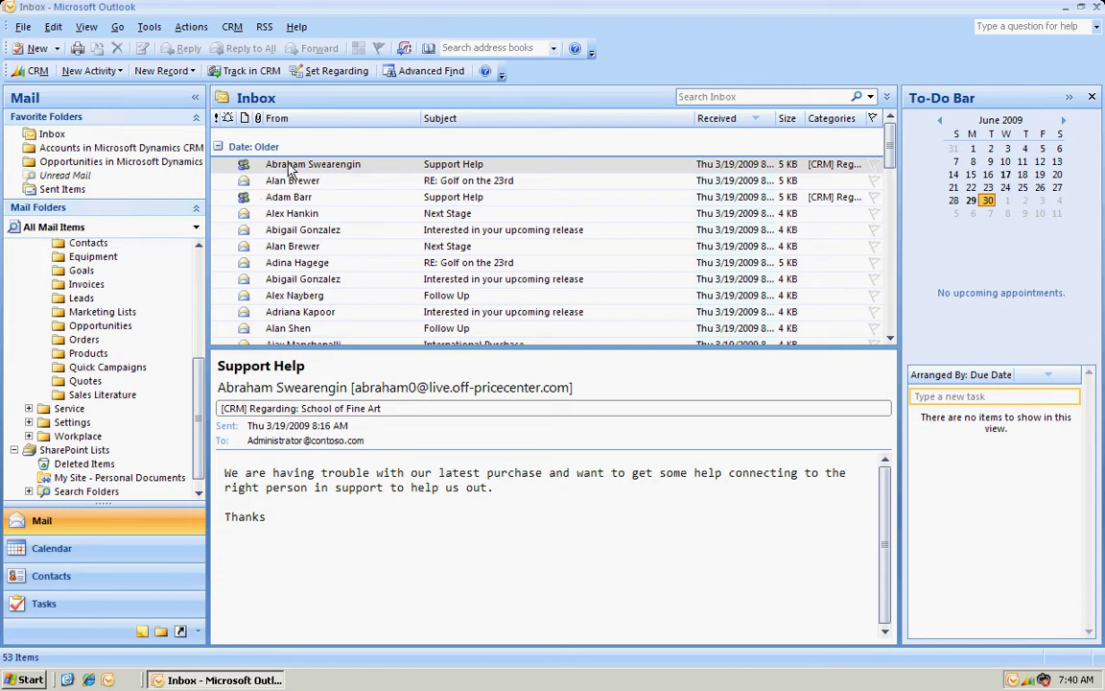
# - Open the first "Support Help" email in the Inbox and open the CRM account record it is regarding
pyautogui.click(289, 167)
pyautogui.doubleClick(289, 167)
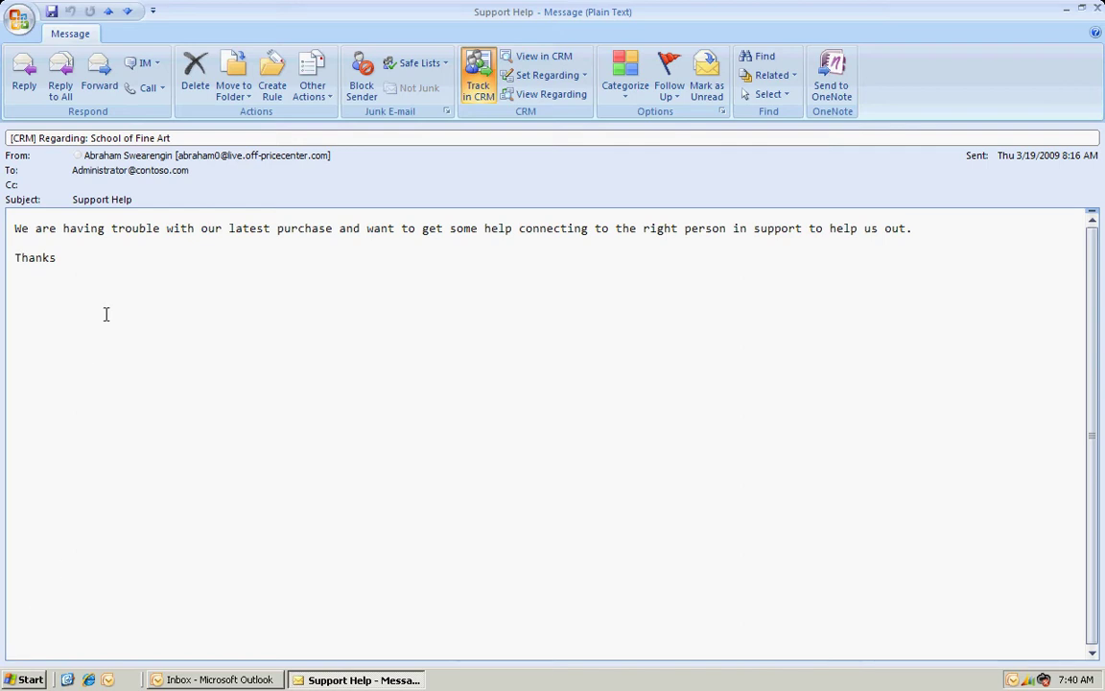
pyautogui.click(482, 101)
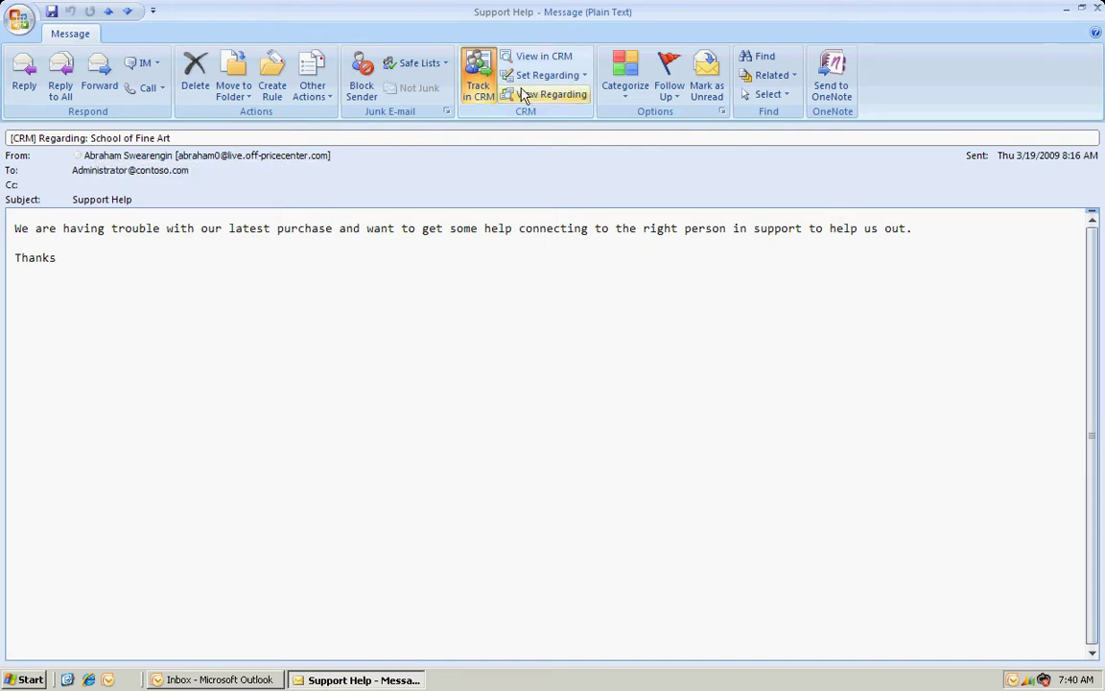
pyautogui.click(544, 95)
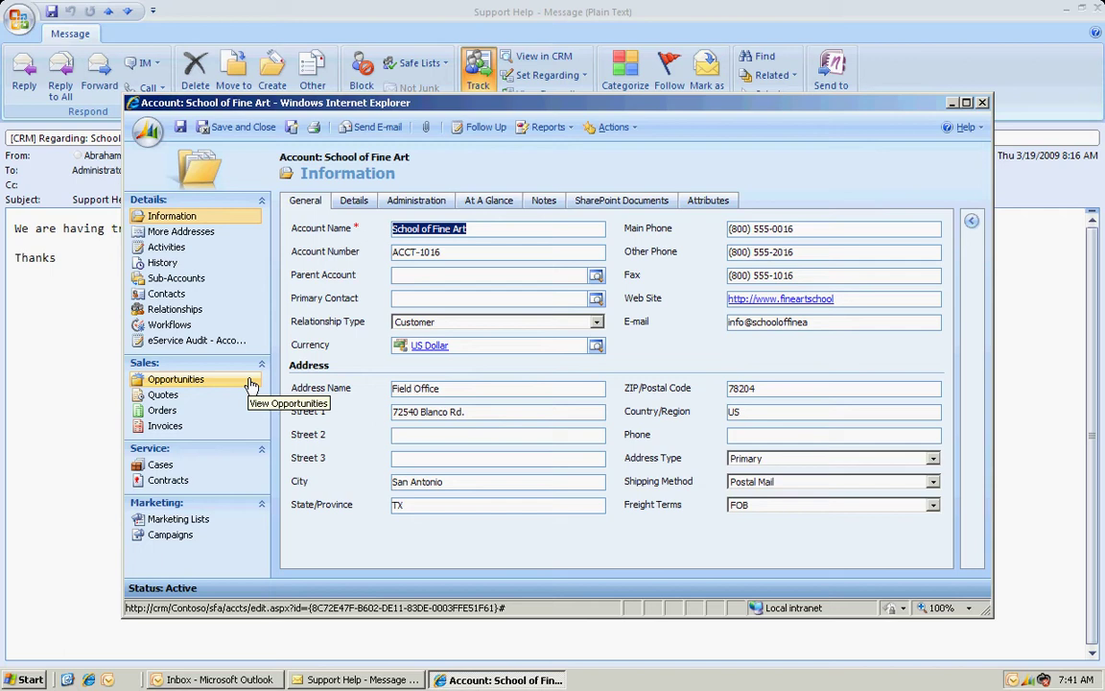
# - Start a new appointment activity from the activities of the School of Fine Art account
pyautogui.click(165, 248)
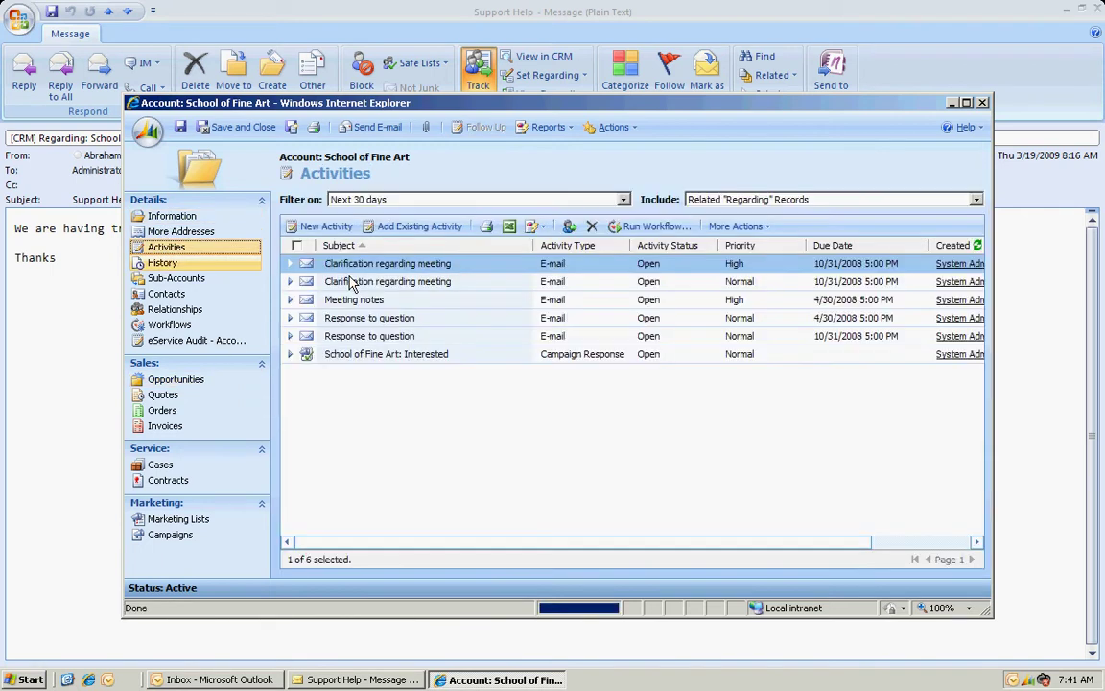
pyautogui.click(327, 227)
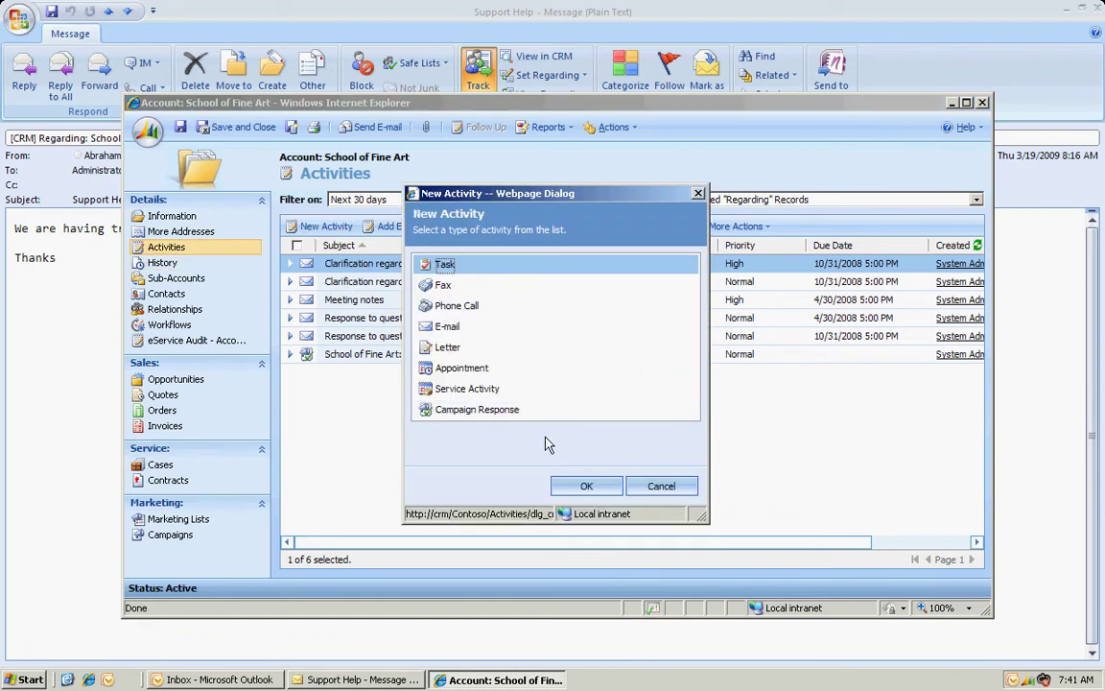
pyautogui.click(461, 373)
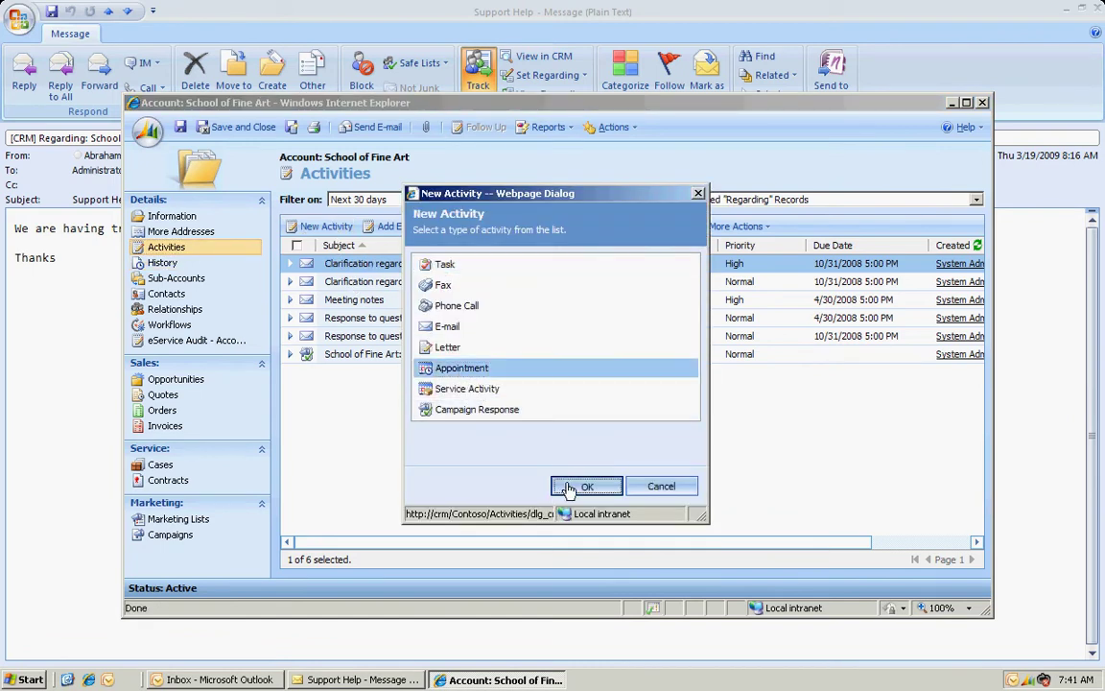
pyautogui.click(586, 488)
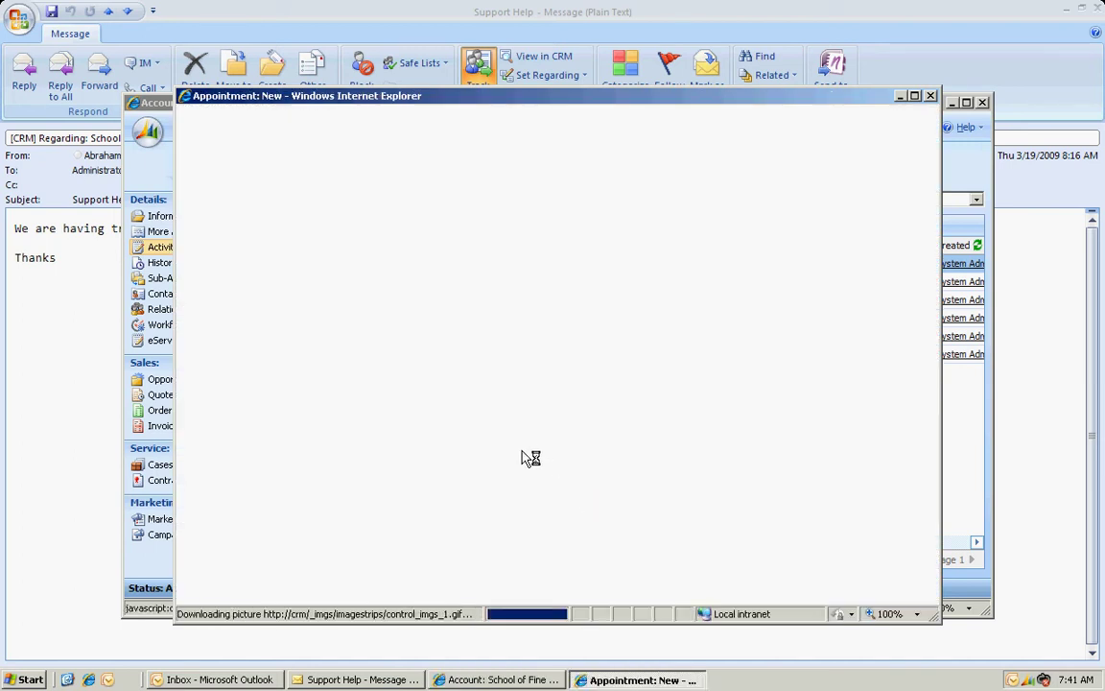
# - Set the appointment's start time to 10:00 AM, enter the subject "Review new contract", and save and close it
pyautogui.click(524, 361)
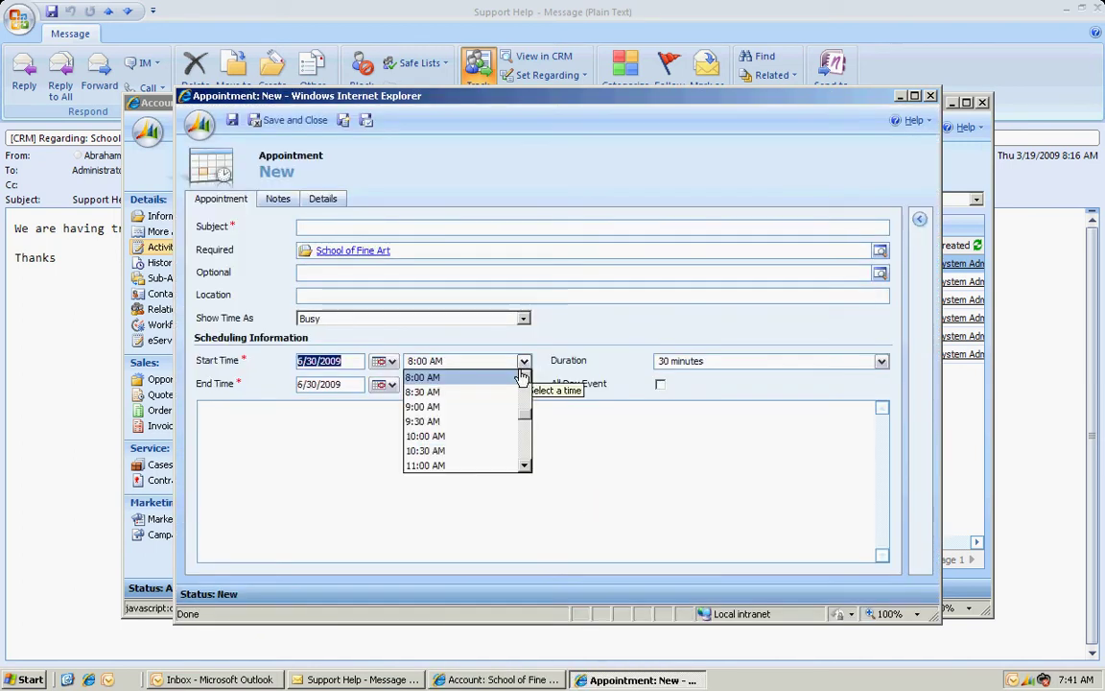
pyautogui.click(491, 437)
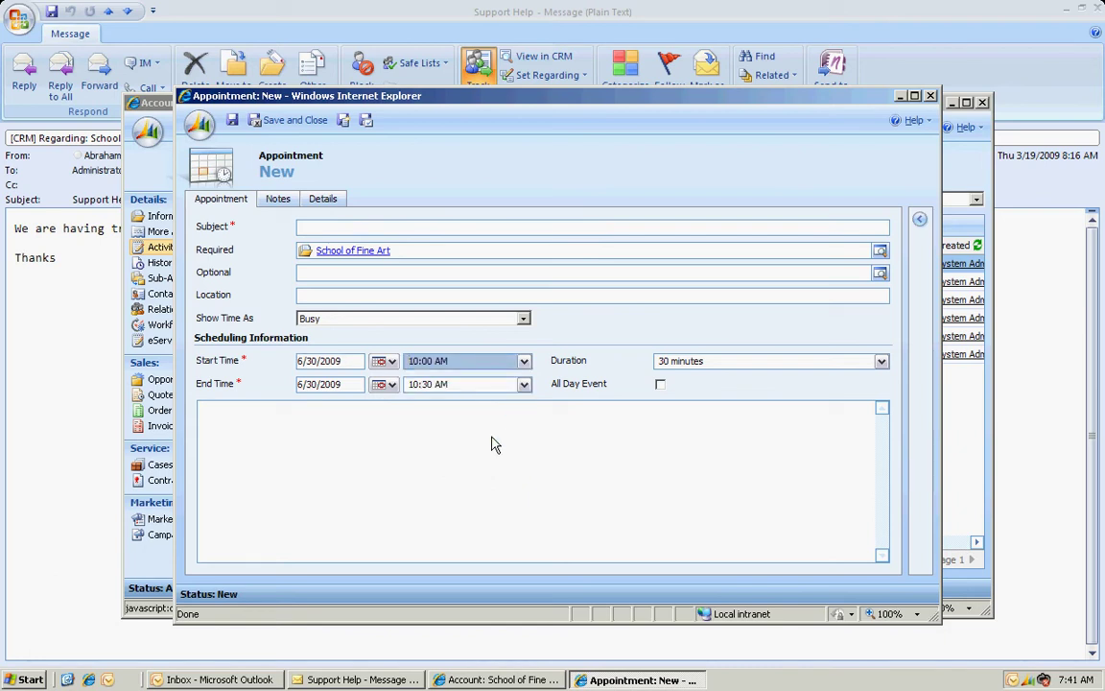
pyautogui.click(322, 227)
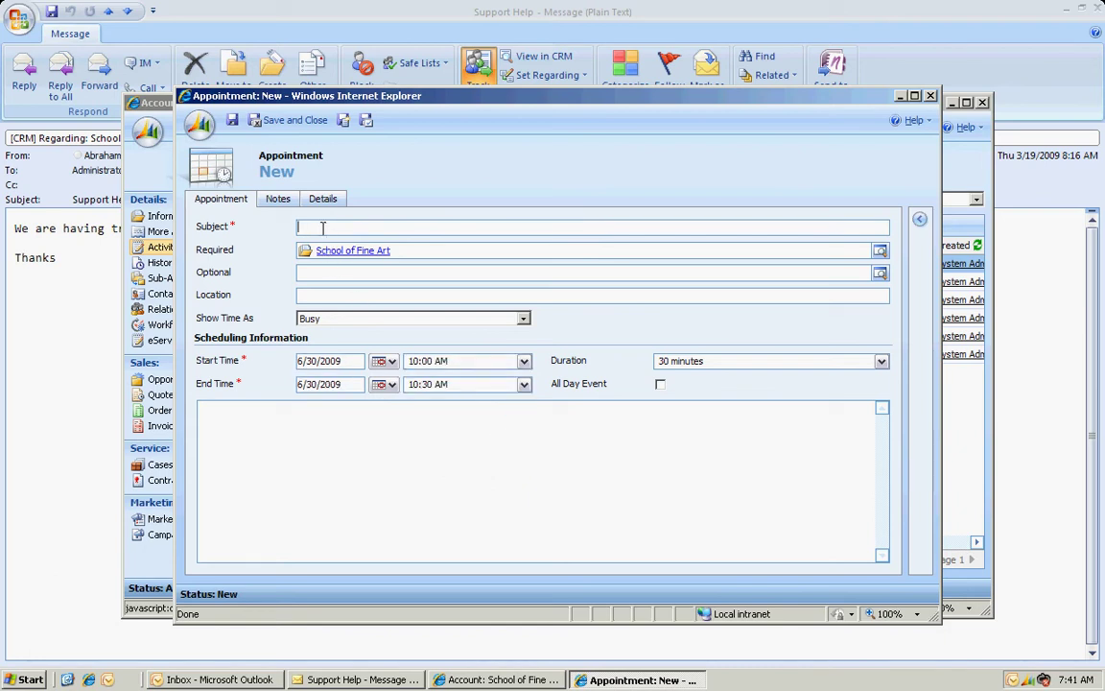
pyautogui.write('Review new contract')
pyautogui.press('Tab')
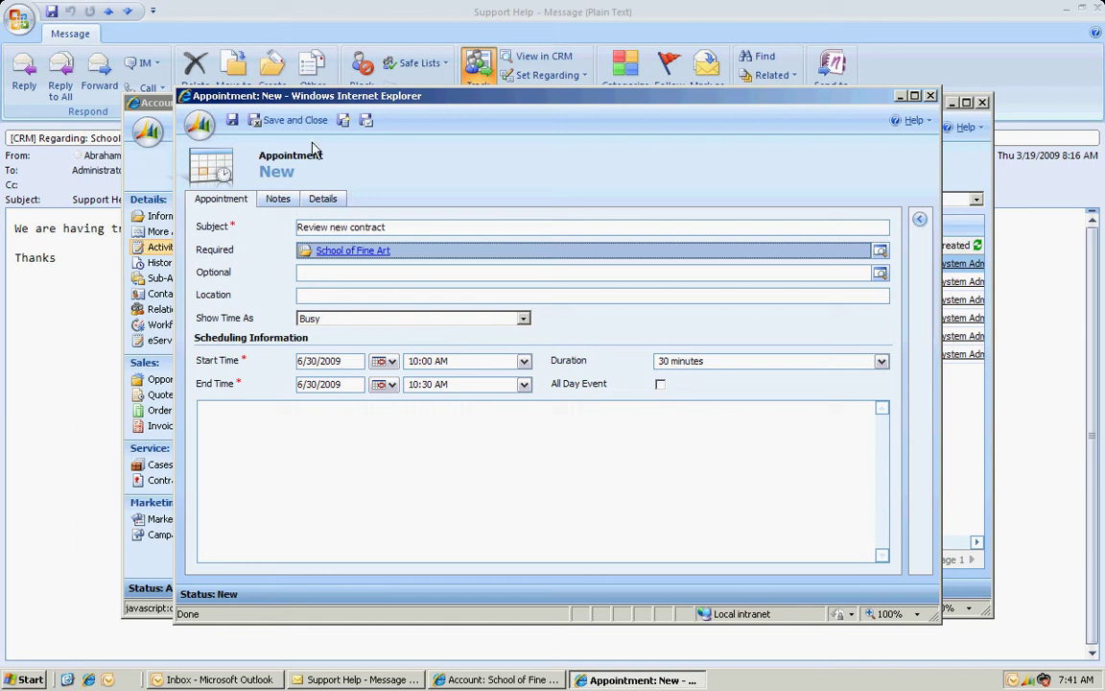
pyautogui.click(283, 125)
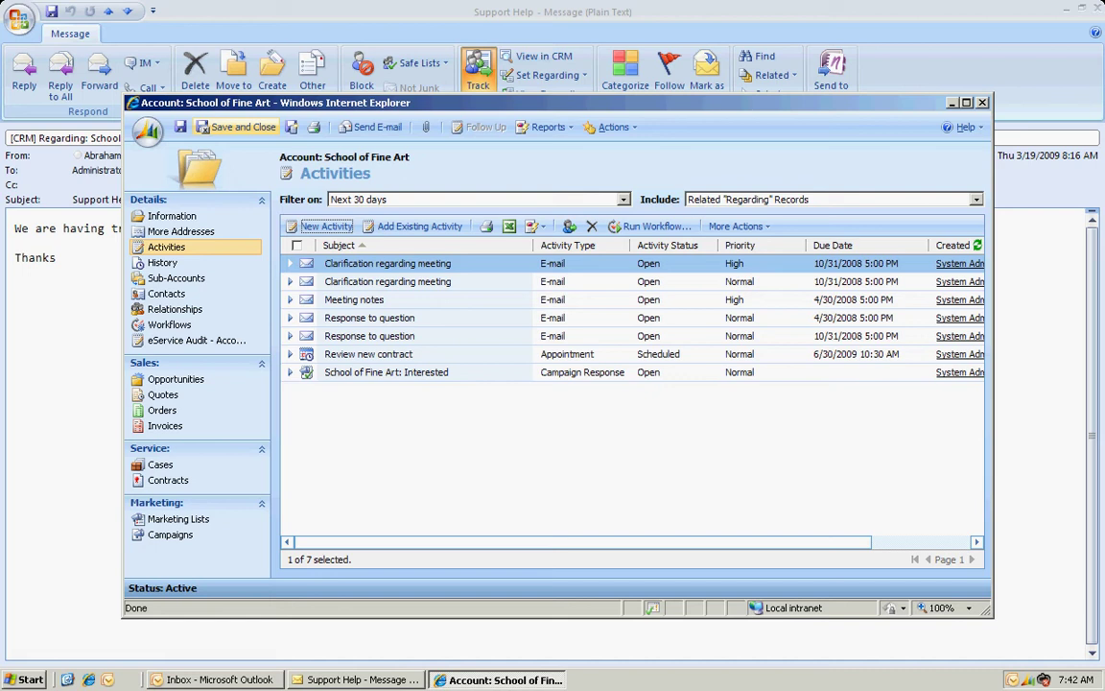
# - Add a task activity with the subject "Create new contract" to the account, saving and closing both the task and the account
pyautogui.click(327, 226)
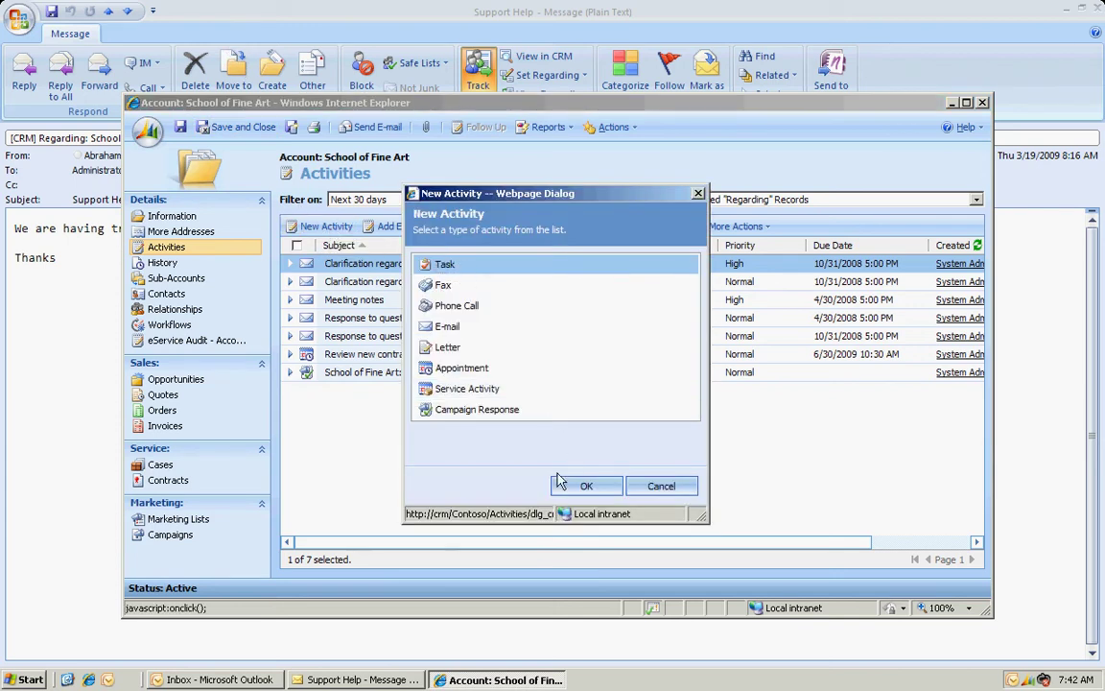
pyautogui.click(584, 485)
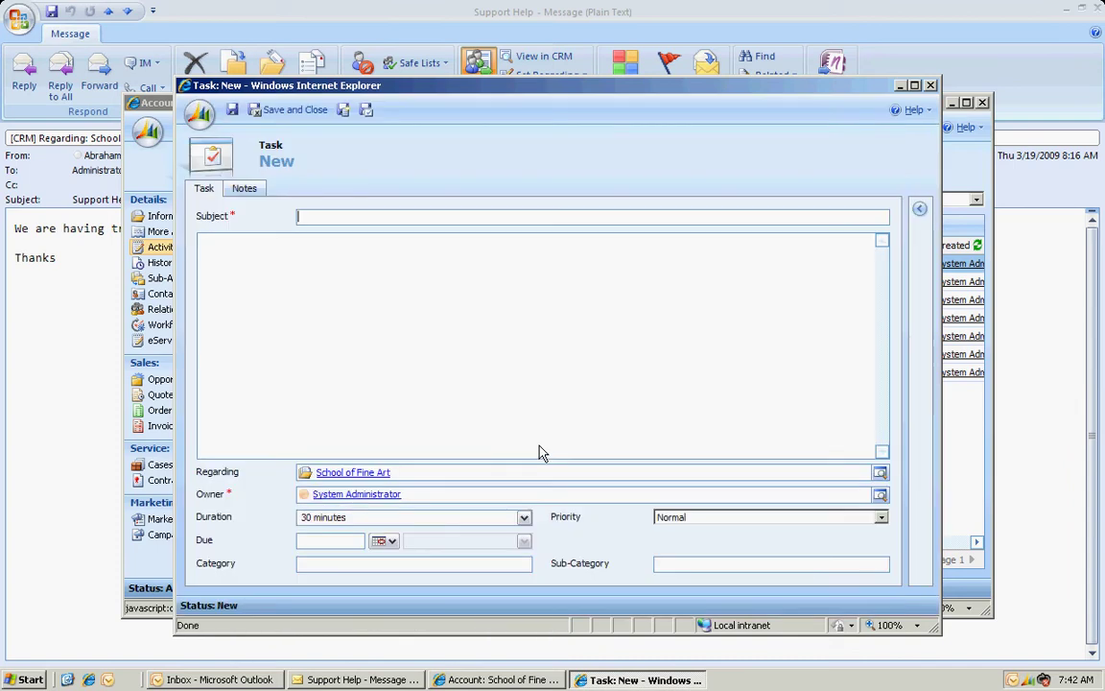
pyautogui.write('Create new contract')
pyautogui.click(346, 240)
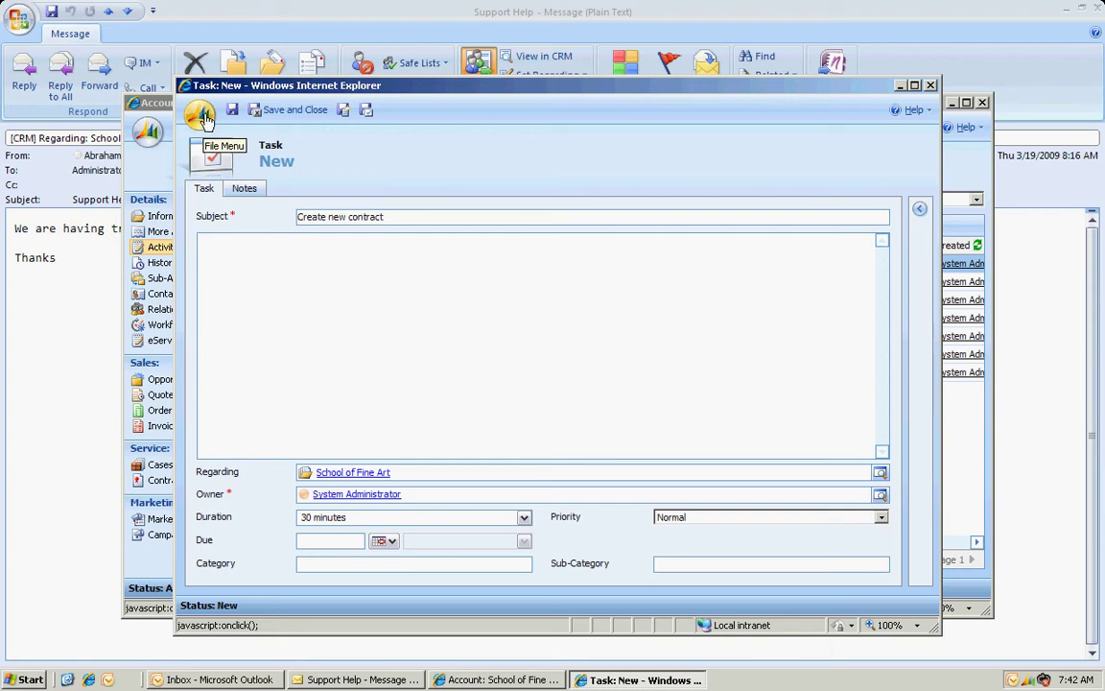
pyautogui.click(286, 110)
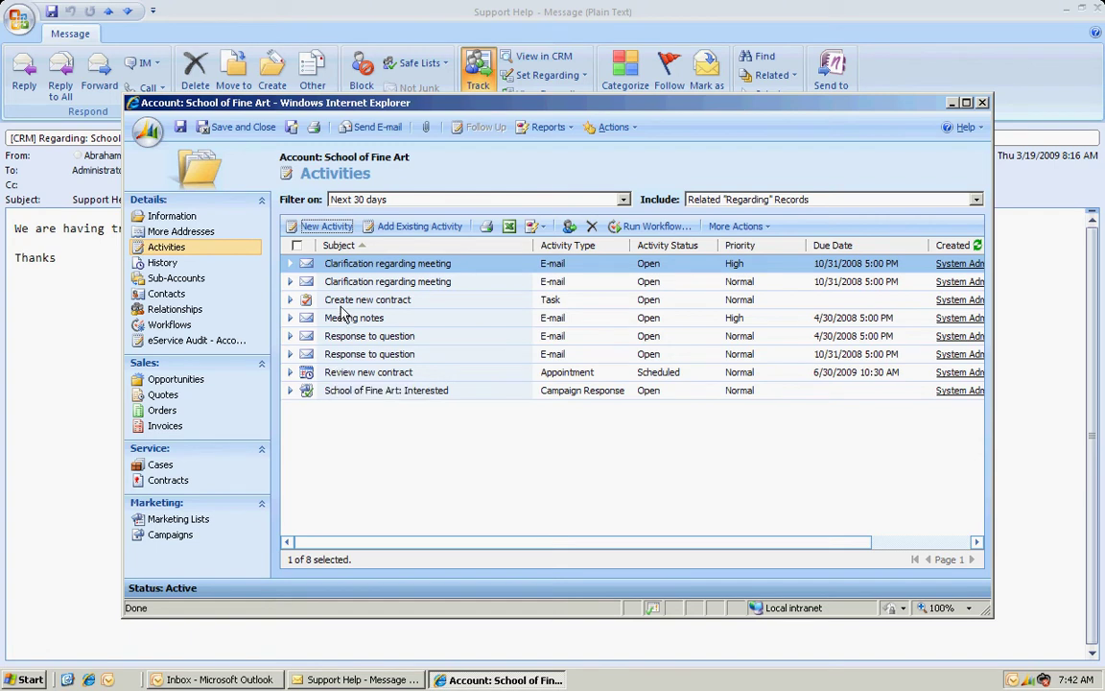
pyautogui.click(251, 132)
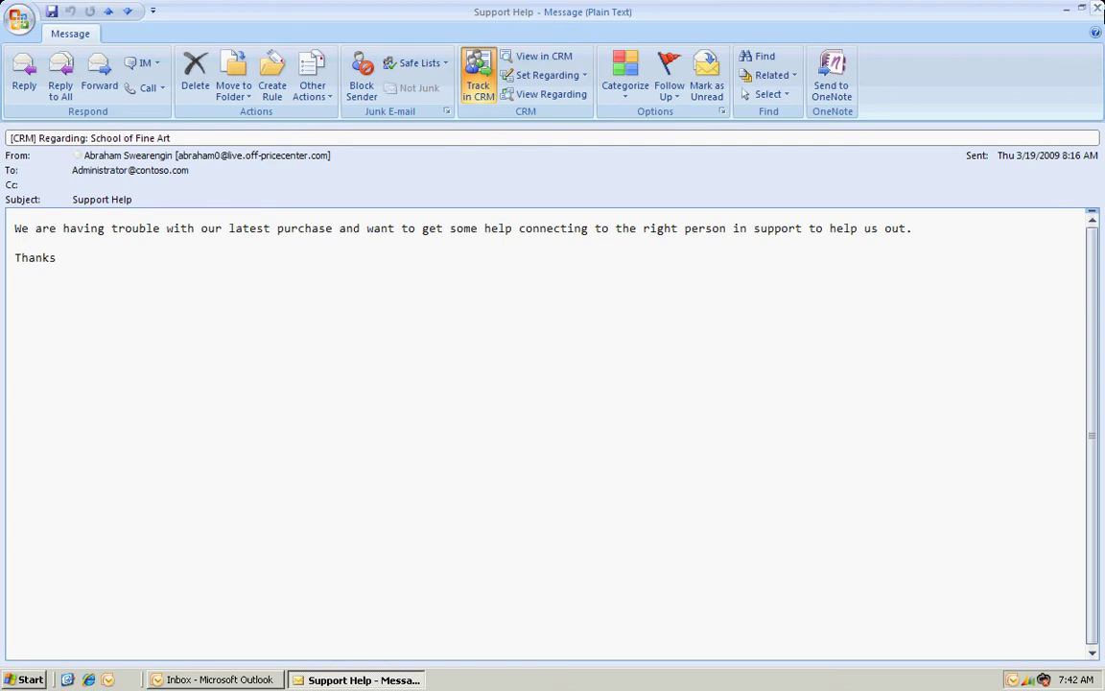
# - Close the "Support Help" email and synchronize Outlook with CRM
pyautogui.click(1098, 9)
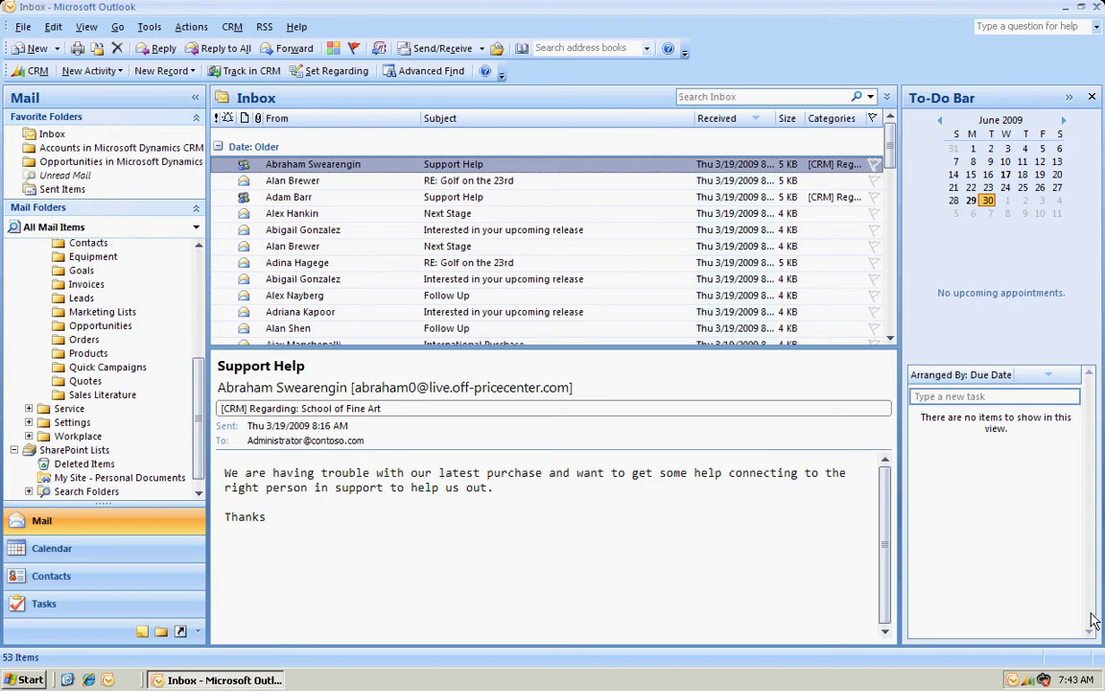
pyautogui.click(231, 27)
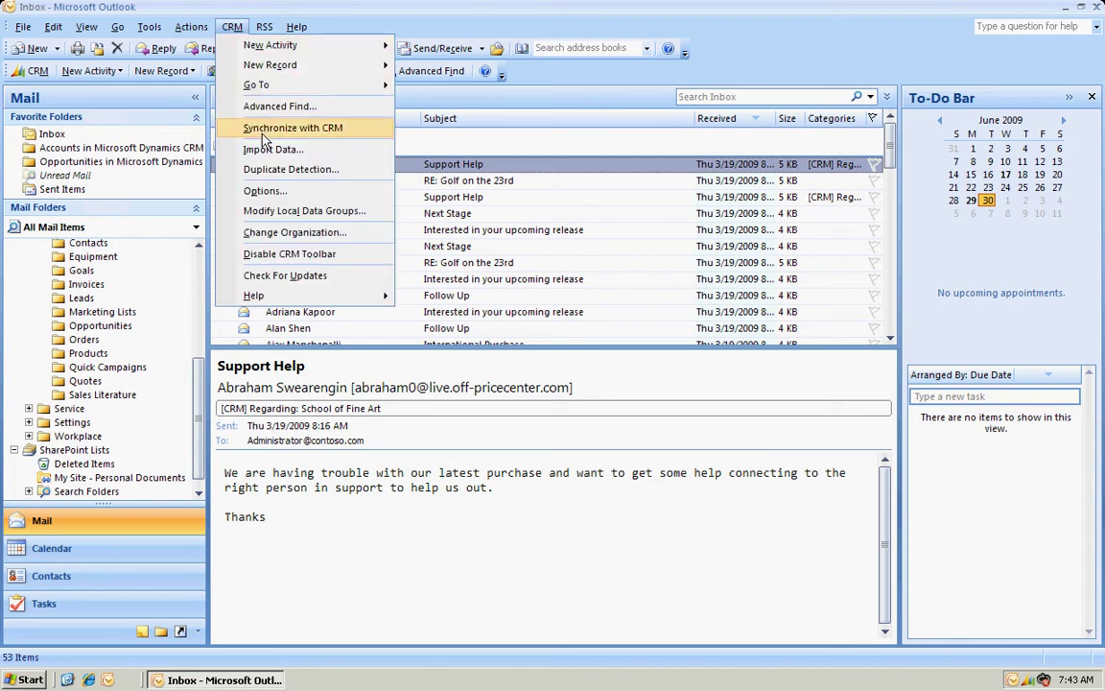
pyautogui.click(236, 122)
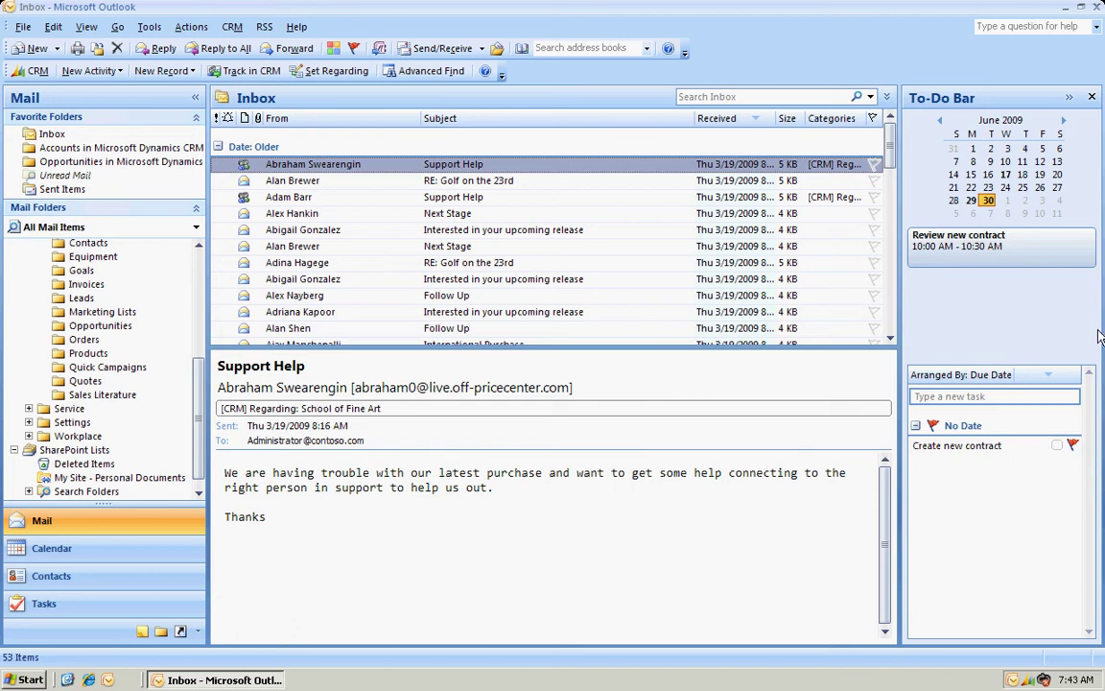
# - Examine the CRM tracking of the "Review new contract" appointment, including its regarding account, and of the "Create new contract" task, closing each window
pyautogui.doubleClick(1028, 253)
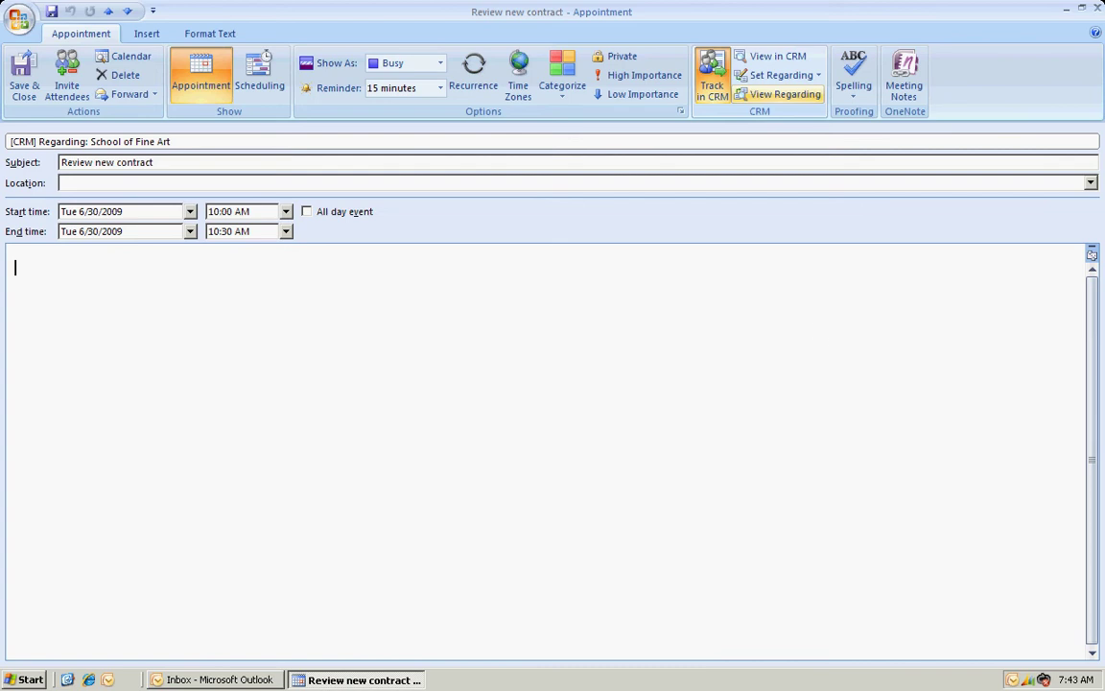
pyautogui.click(784, 94)
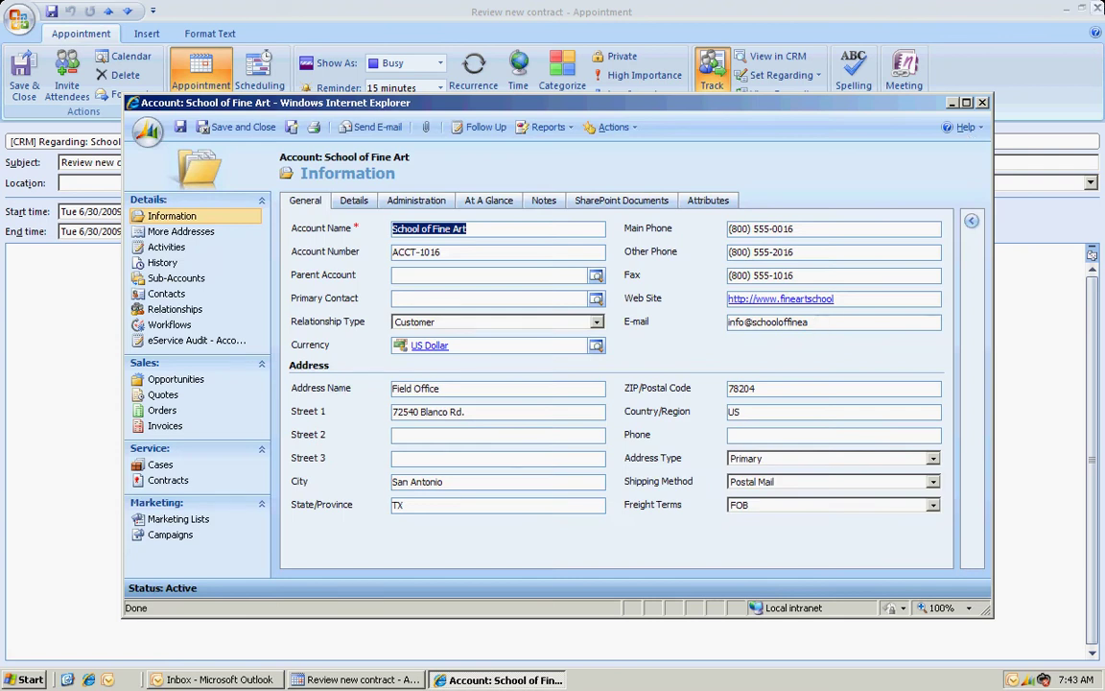
pyautogui.click(1099, 33)
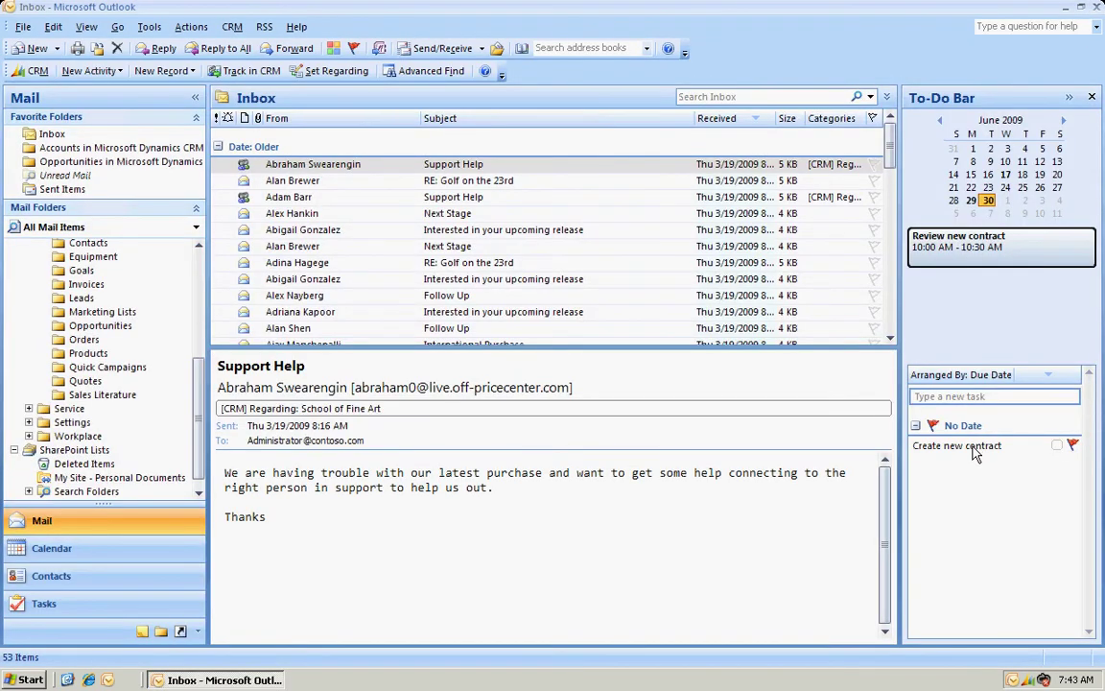
pyautogui.doubleClick(972, 447)
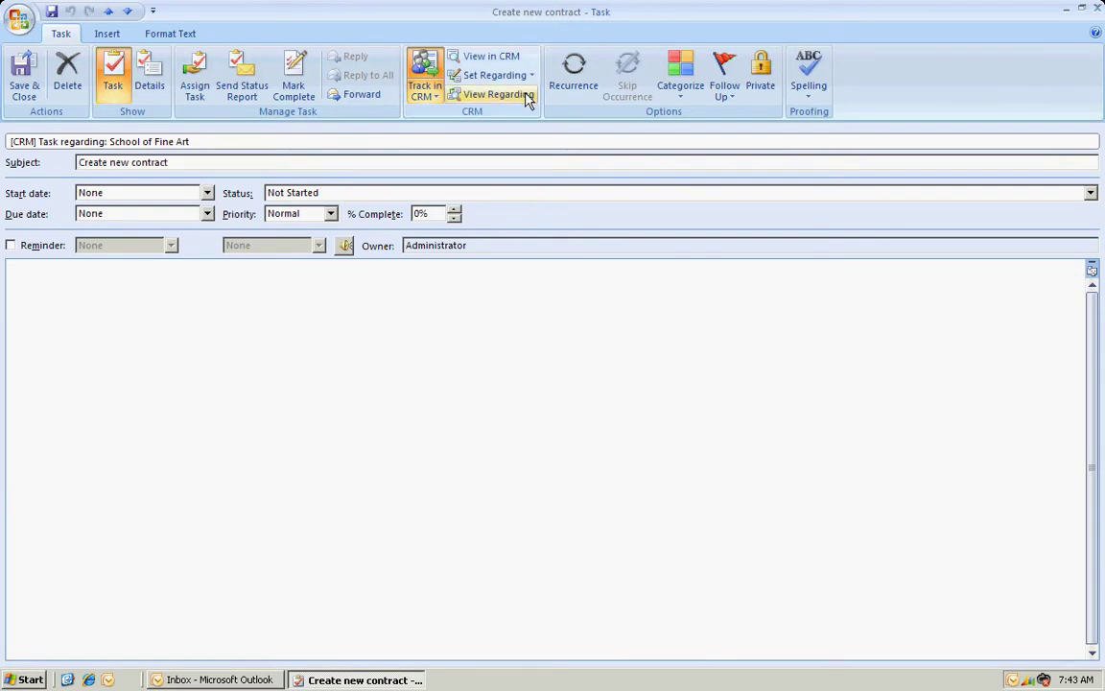
pyautogui.click(1096, 8)
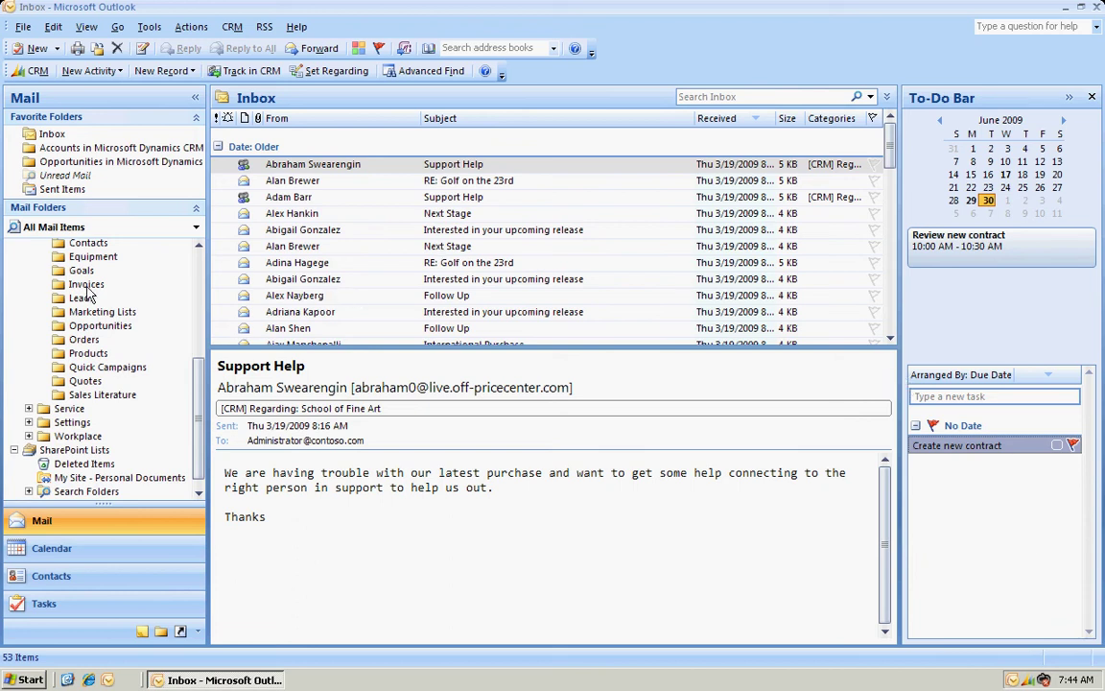
# - Create a new email from the Inbox and add the School of Fine Art CRM account as its recipient
pyautogui.click(50, 133)
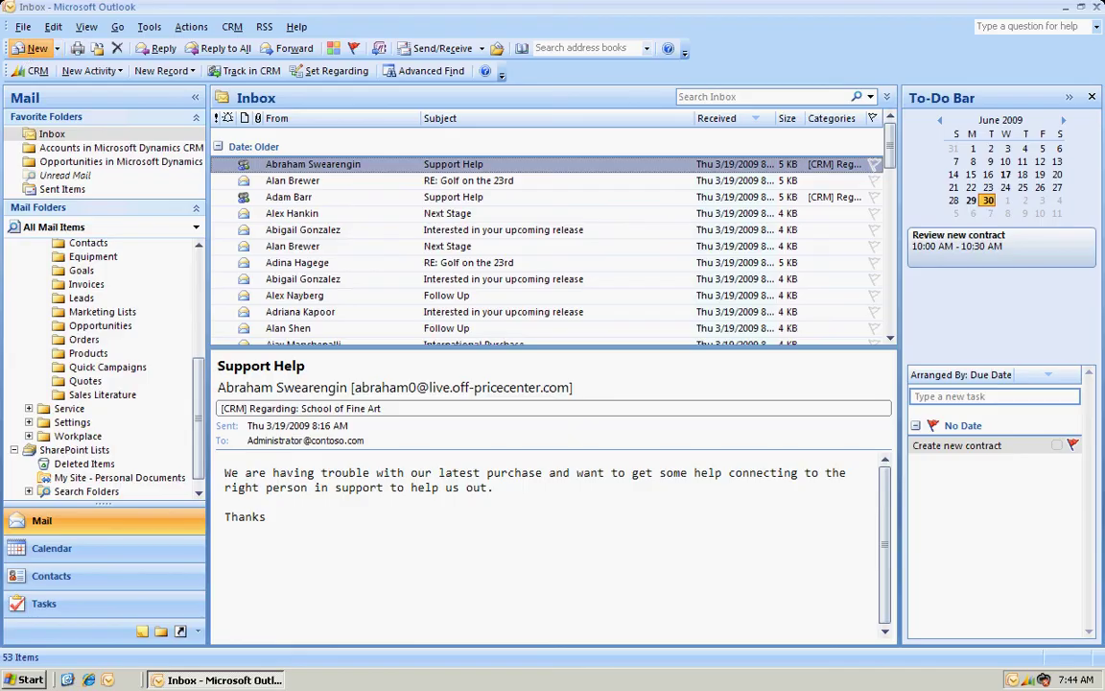
pyautogui.click(37, 48)
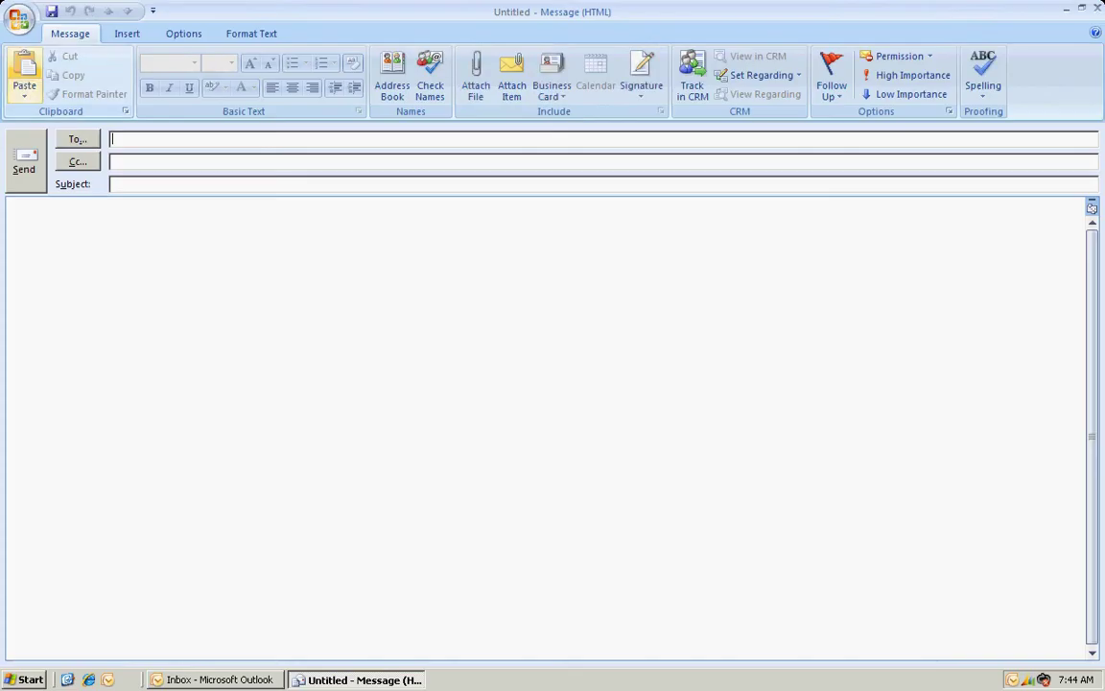
pyautogui.click(76, 139)
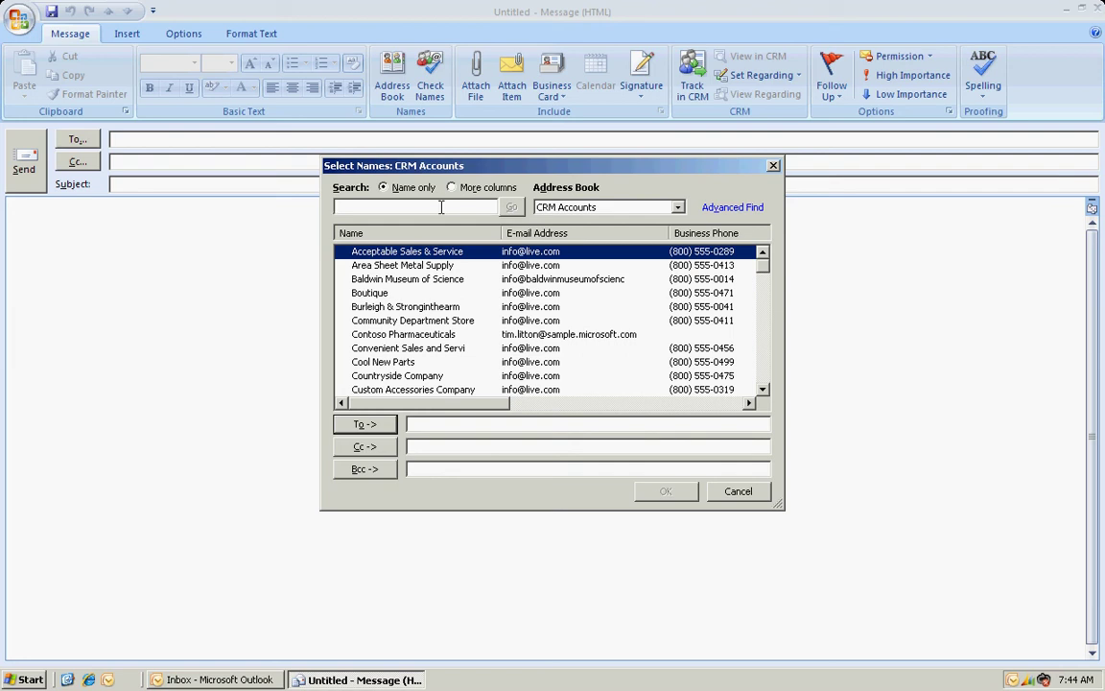
pyautogui.write('sch')
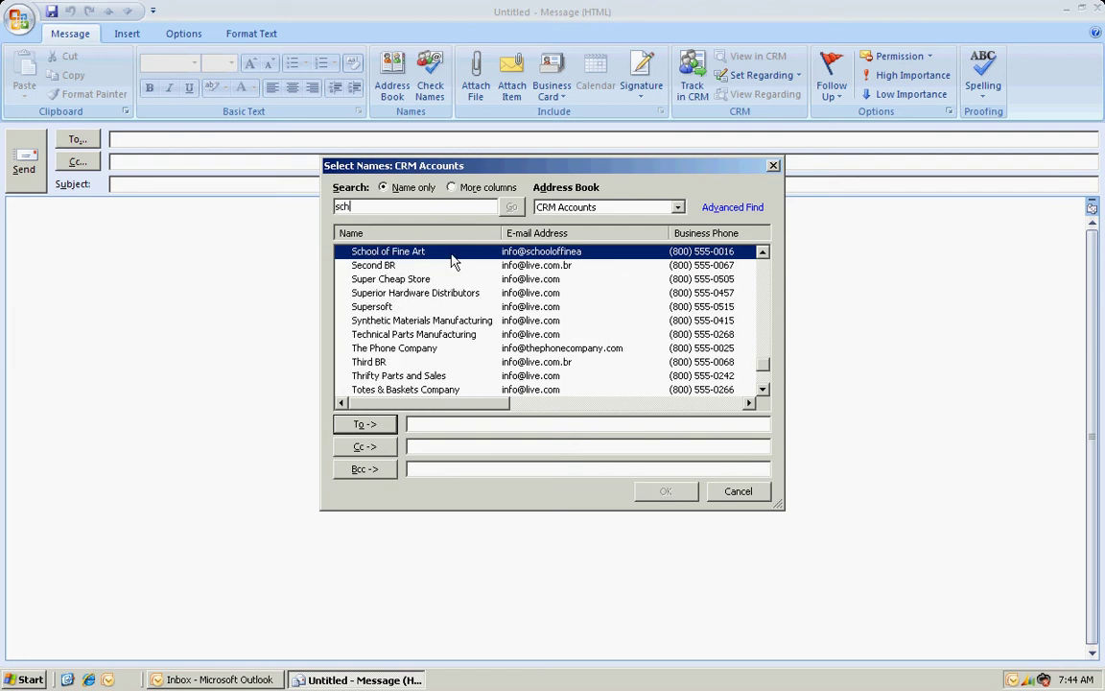
pyautogui.click(364, 424)
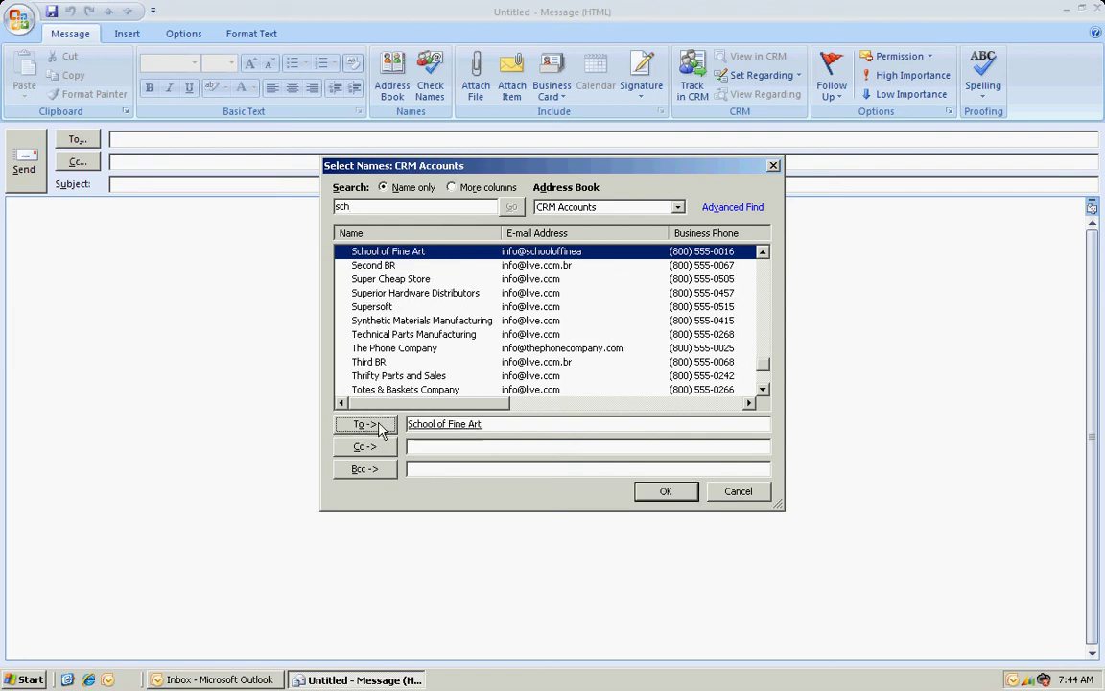
pyautogui.click(660, 491)
# - Enter the subject "New Contract" and the message "Lets discuss the new contract", and send the email
pyautogui.click(149, 184)
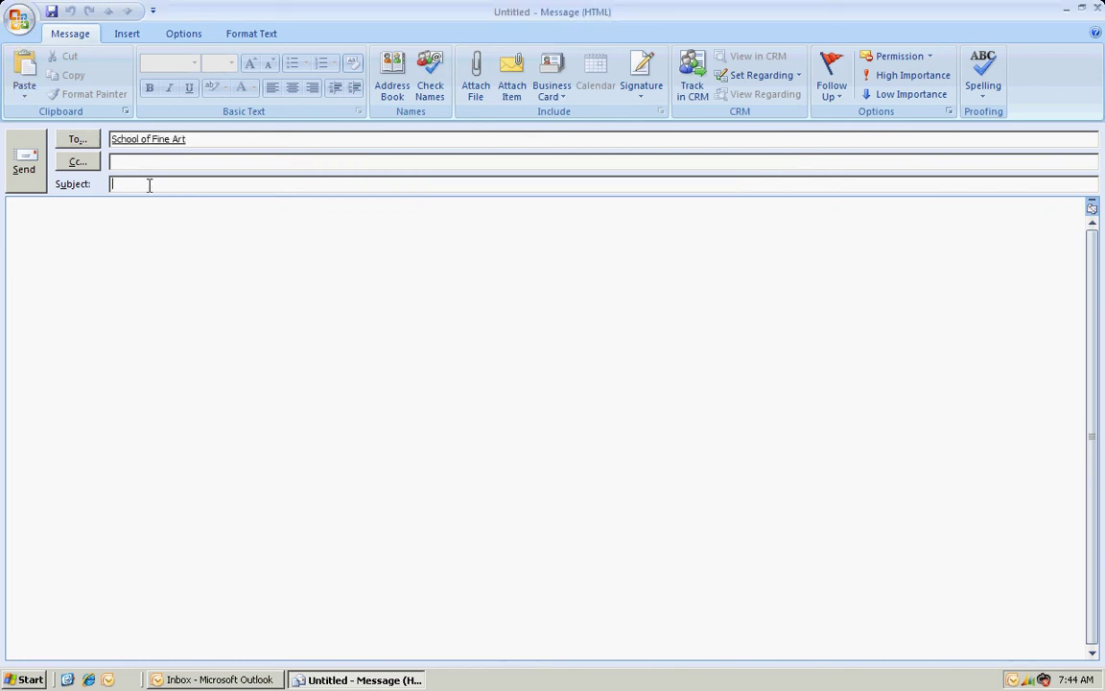
pyautogui.write('New Contract')
pyautogui.press('Tab')
pyautogui.write('Les')
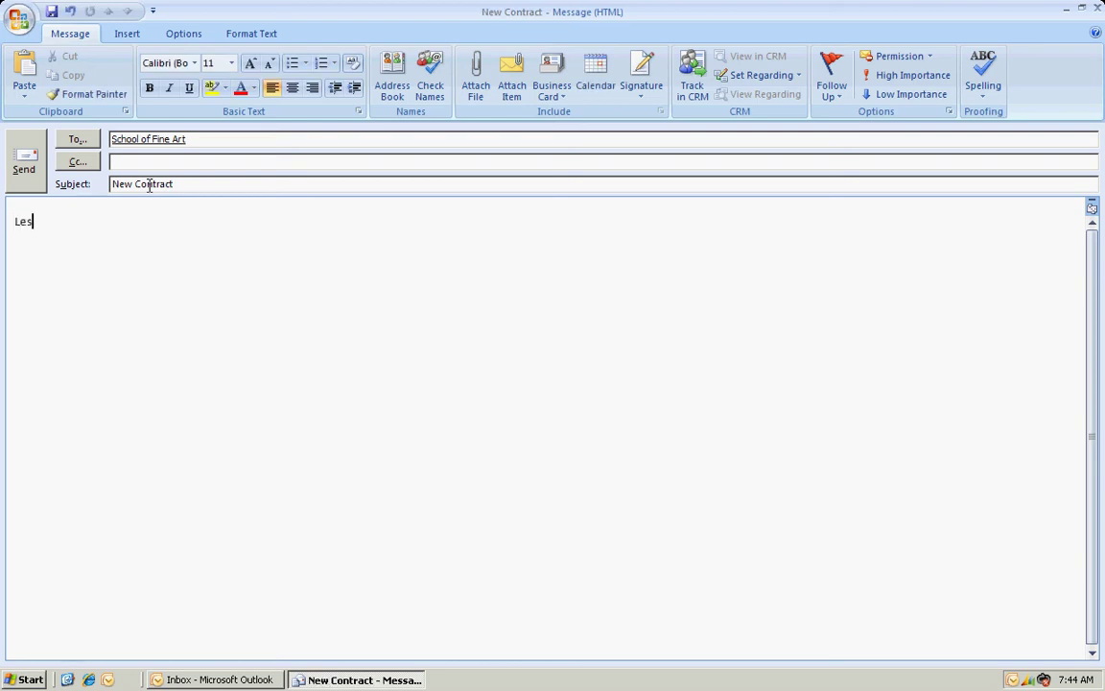
pyautogui.press('BackSpace')
pyautogui.write('ts discuss the new con')
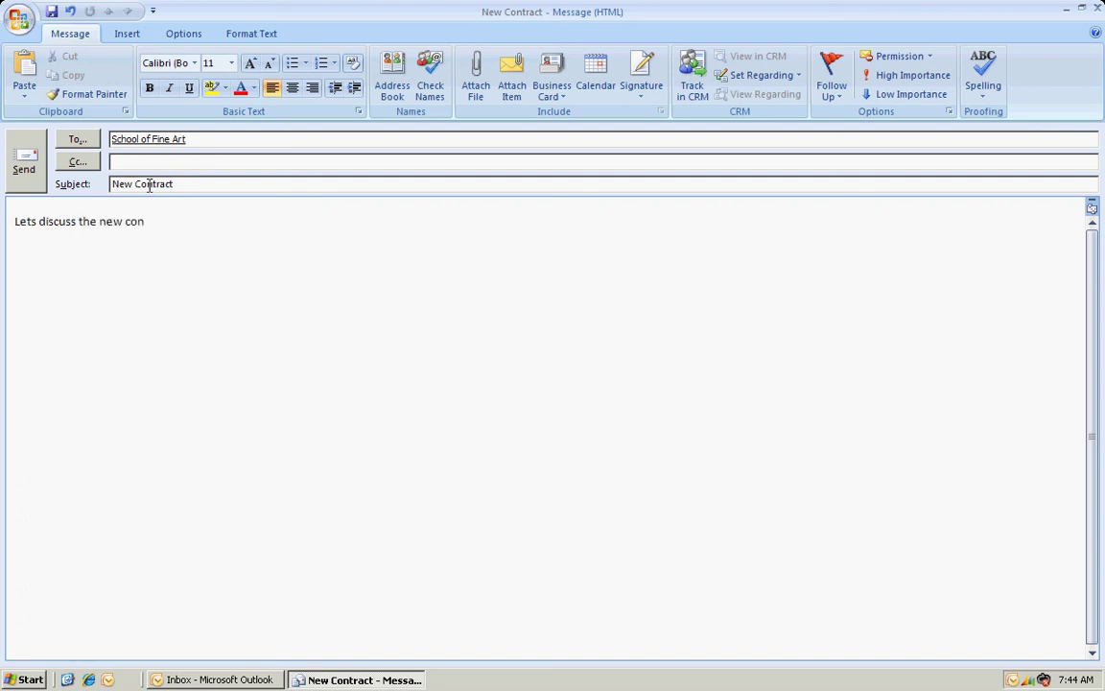
pyautogui.write('tract')
pyautogui.click(24, 168)
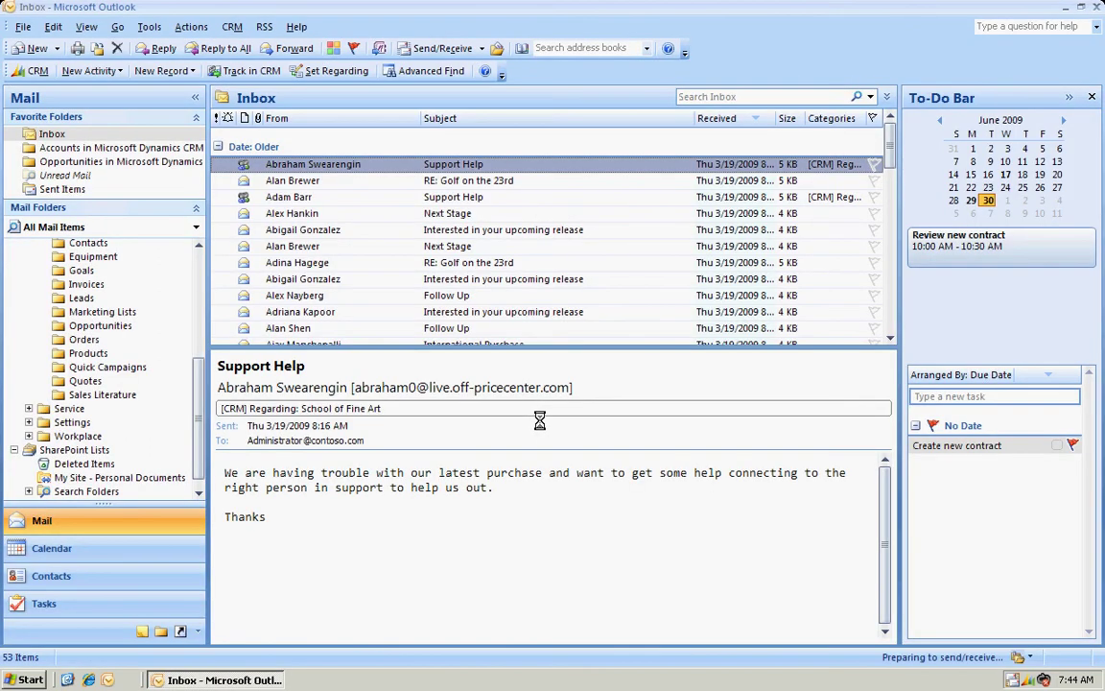